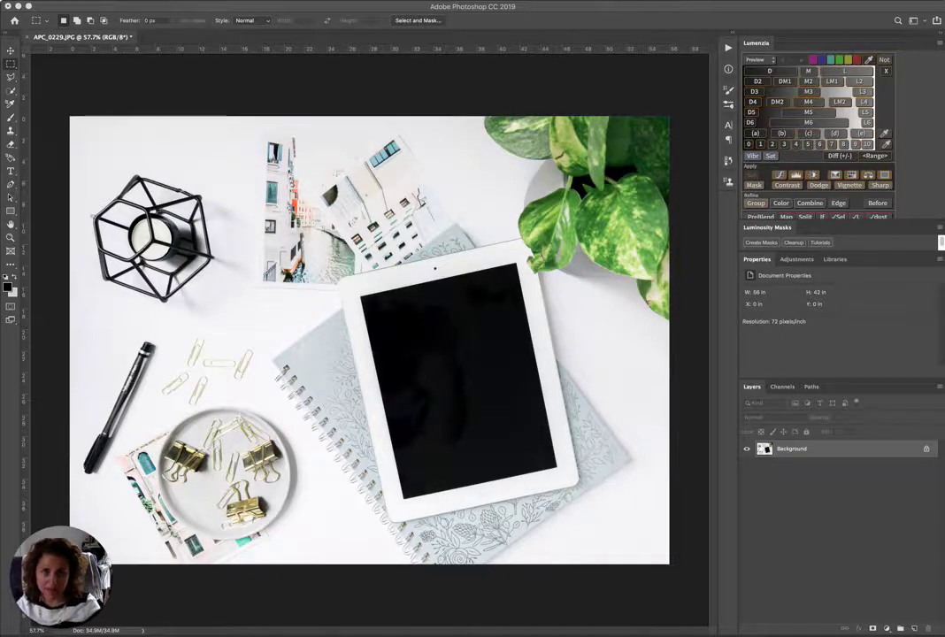
Duplicate the Background photo of APC_0229.JPG onto a new Layer 1.
key(ctrl+j)
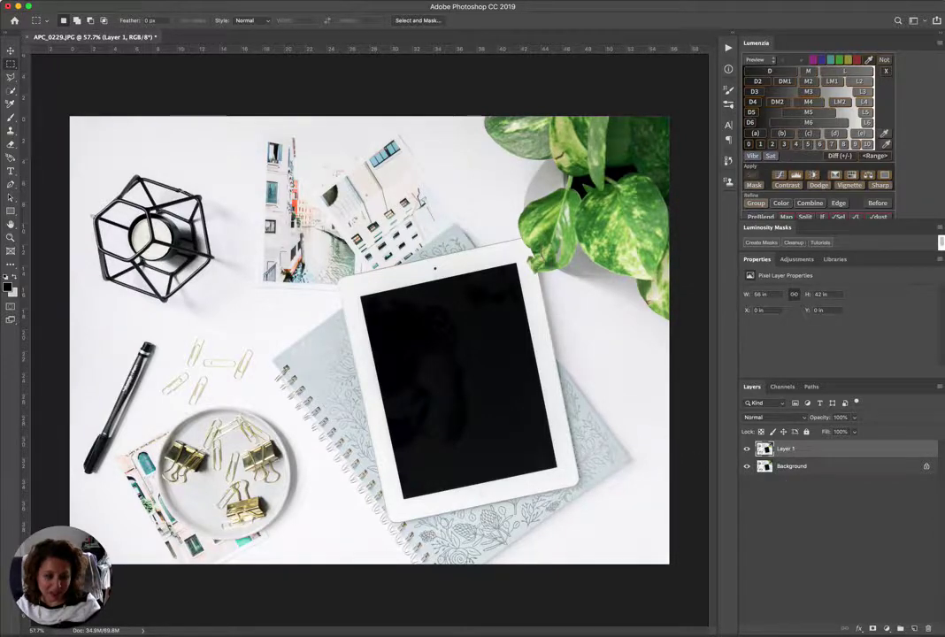
On a new Layer 2, fill a rectangle over the iPad screen with black and convert it to a smart object.
click(914, 629)
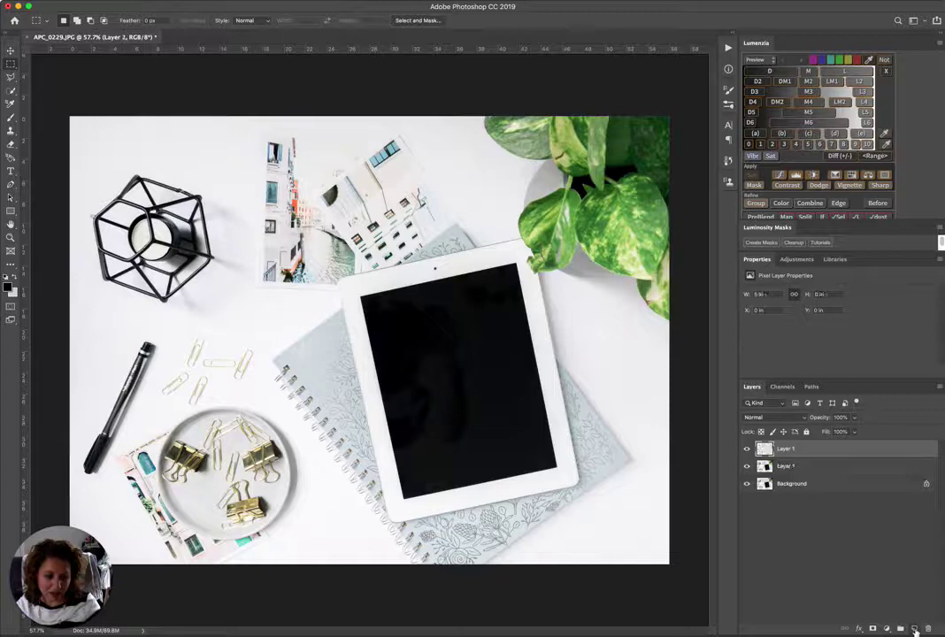
click(9, 64)
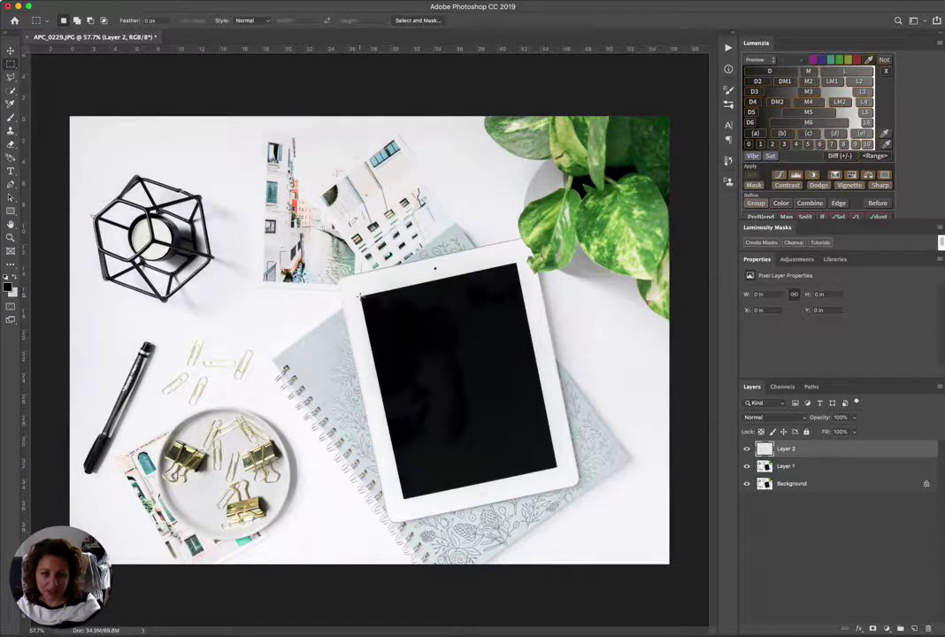
drag(361, 298, 530, 524)
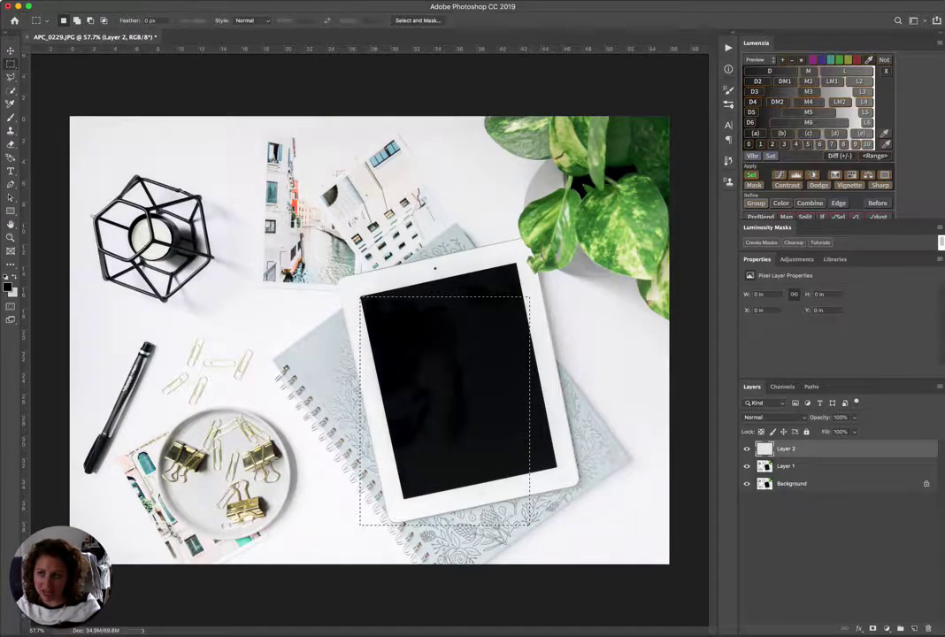
key(shift+BackSpace)
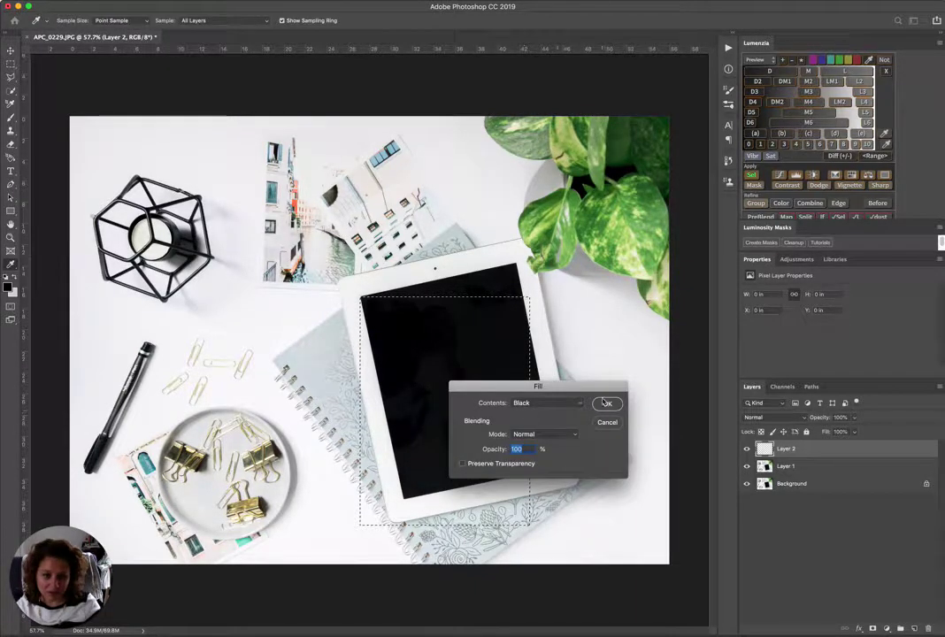
click(608, 401)
key(ctrl+d)
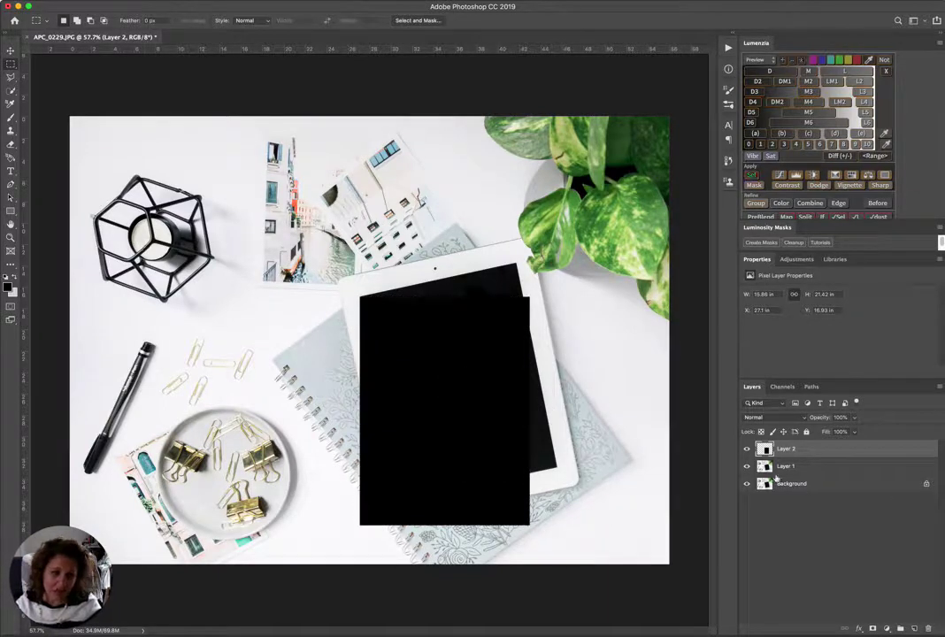
right_click(830, 450)
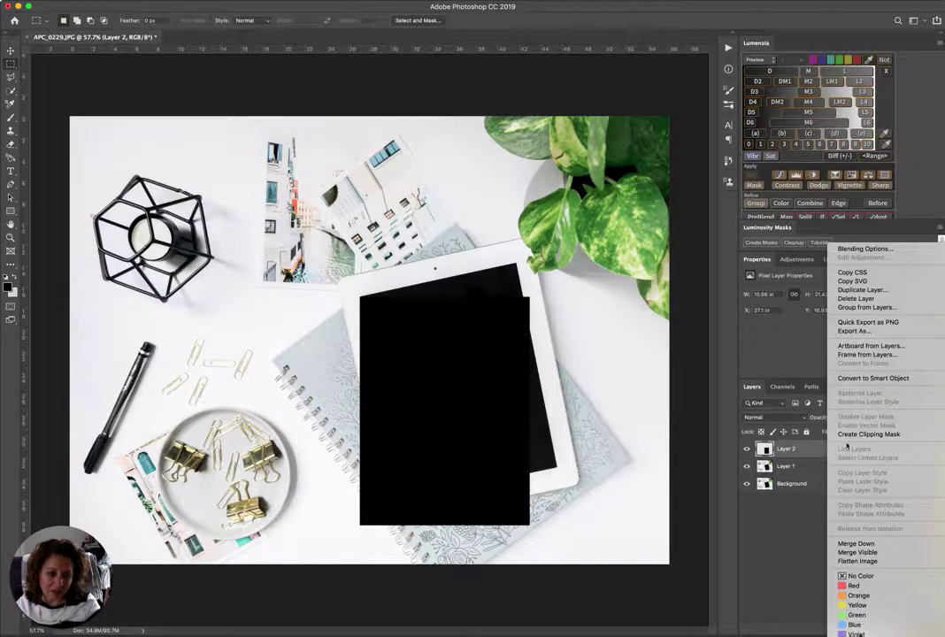
click(829, 378)
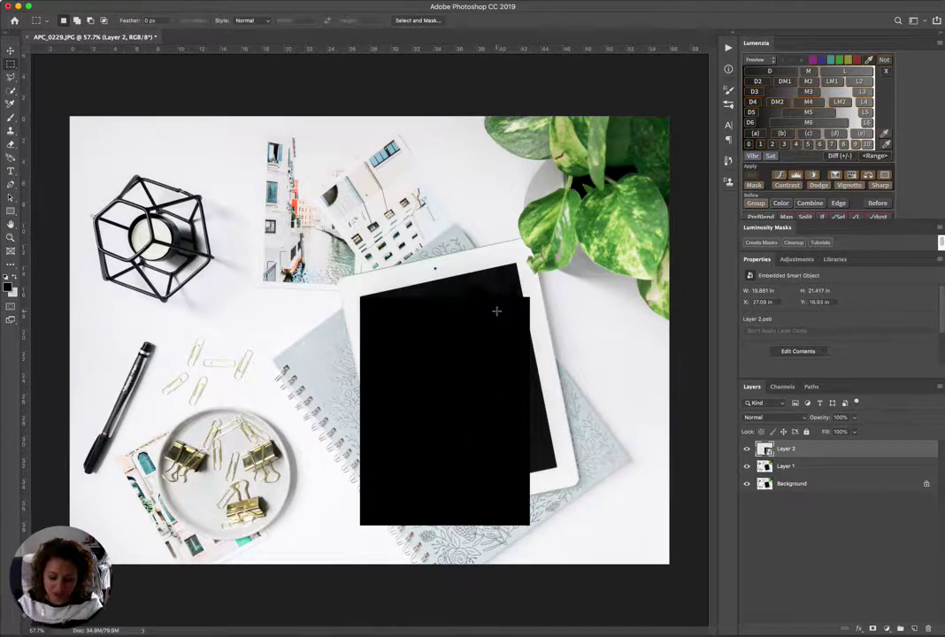
Free-transform the black rectangle, dragging its top-right and top-left corners onto the screen's corners.
key(super+t)
scroll(522, 310, up, 5)
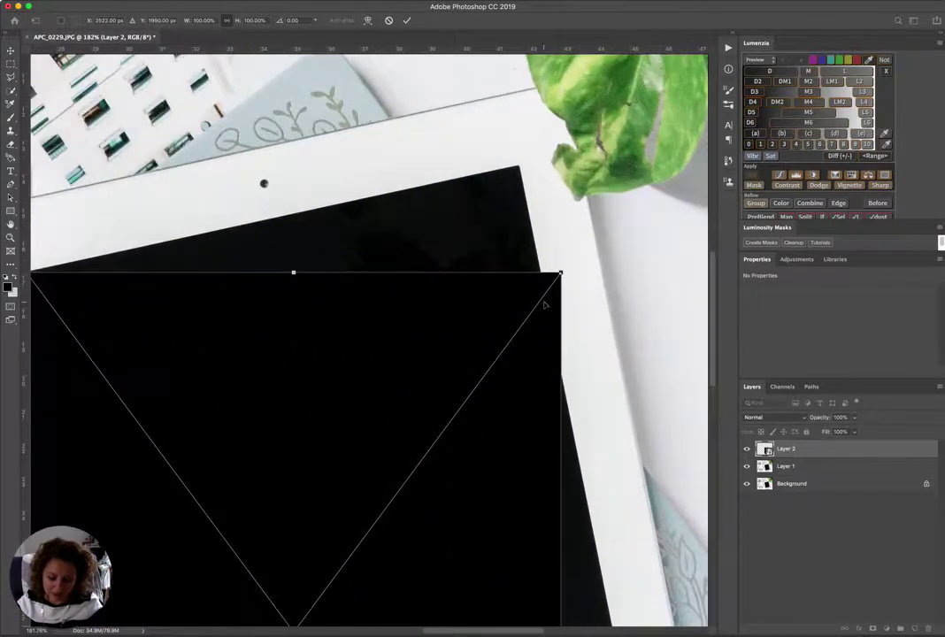
drag(559, 276, 520, 168)
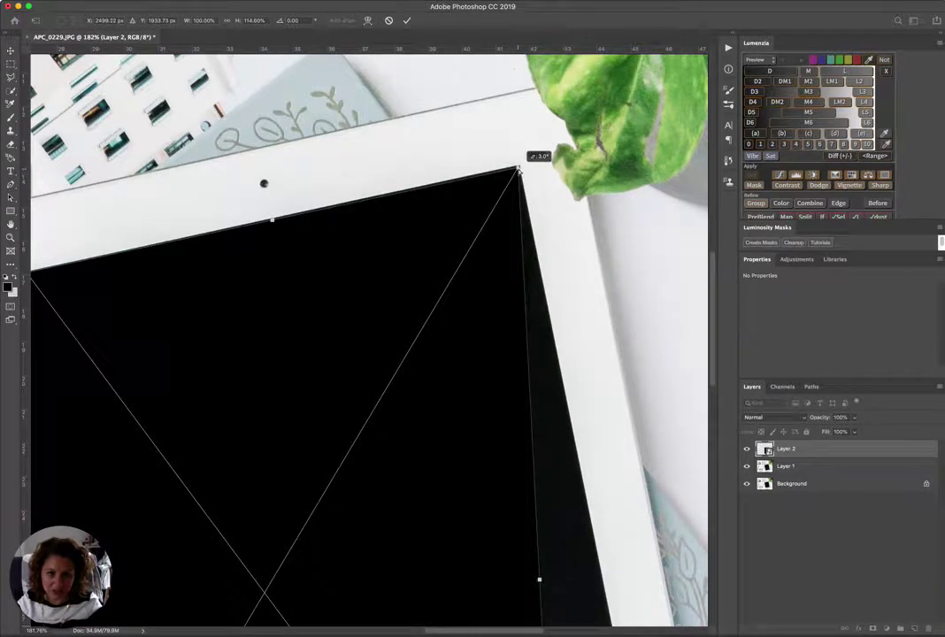
scroll(421, 325, left, 3)
scroll(421, 325, left, 5)
scroll(135, 253, up, 5)
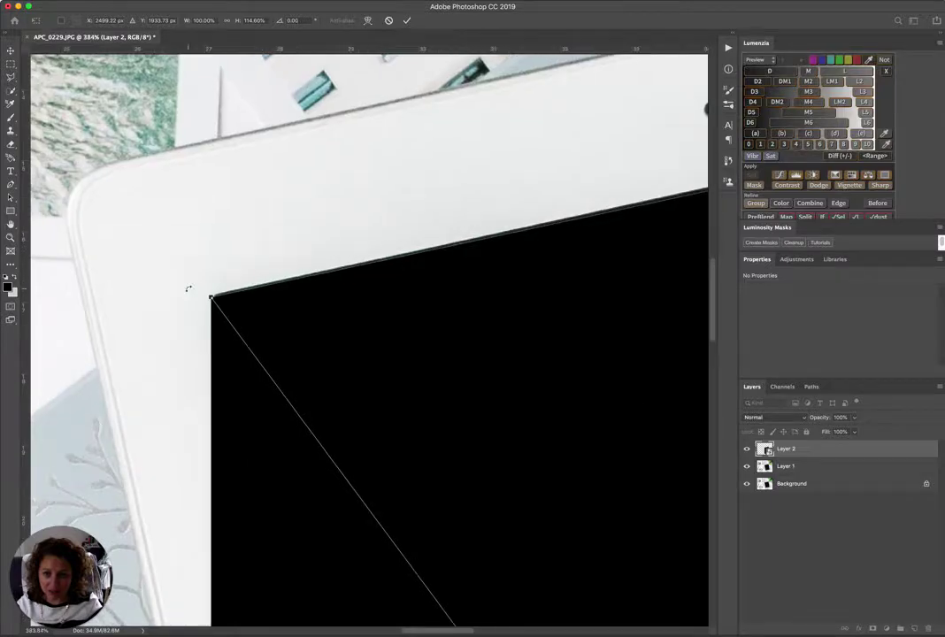
drag(212, 298, 223, 301)
Drag the rectangle's bottom-right and lower-left corners onto the iPad screen's matching corners.
scroll(223, 301, down, 8)
scroll(526, 593, up, 5)
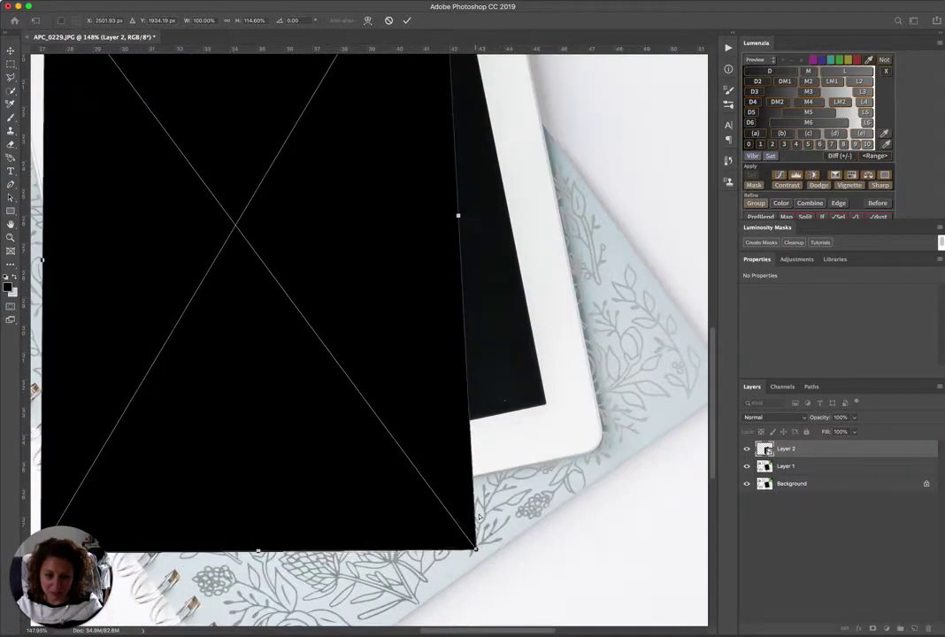
drag(475, 549, 550, 411)
scroll(542, 403, up, 10)
scroll(551, 411, down, 10)
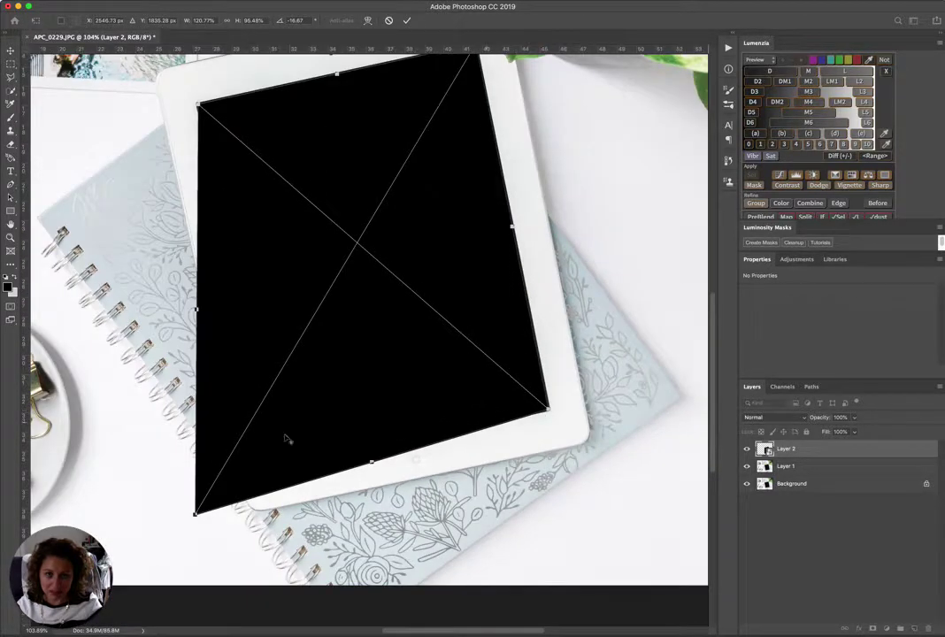
scroll(162, 515, up, 2)
scroll(162, 516, up, 4)
drag(280, 525, 557, 360)
Zoom in and nudge the upper-left and bottom corners to match the screen edges.
scroll(516, 398, up, 1)
scroll(516, 398, down, 5)
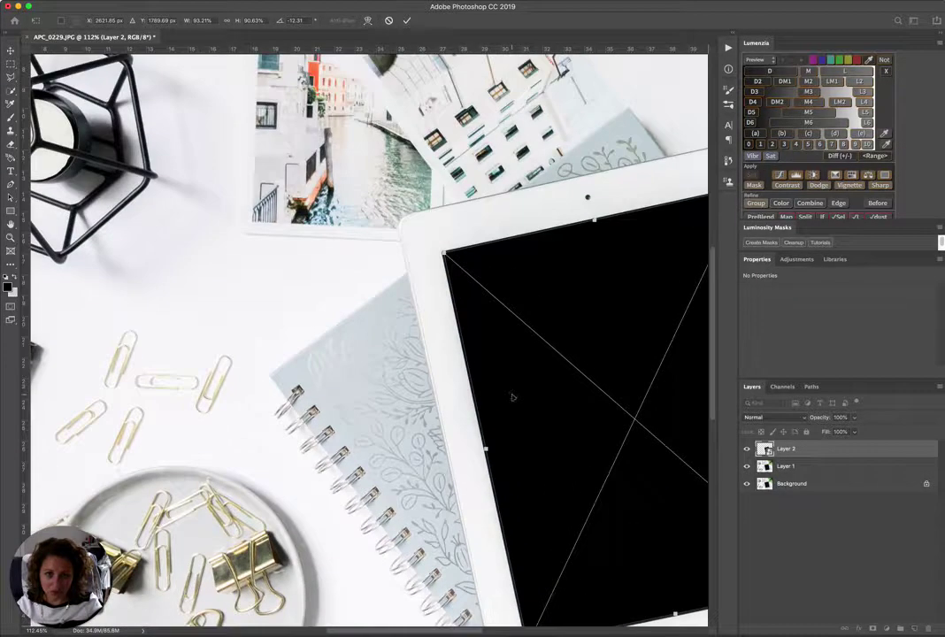
scroll(448, 260, up, 5)
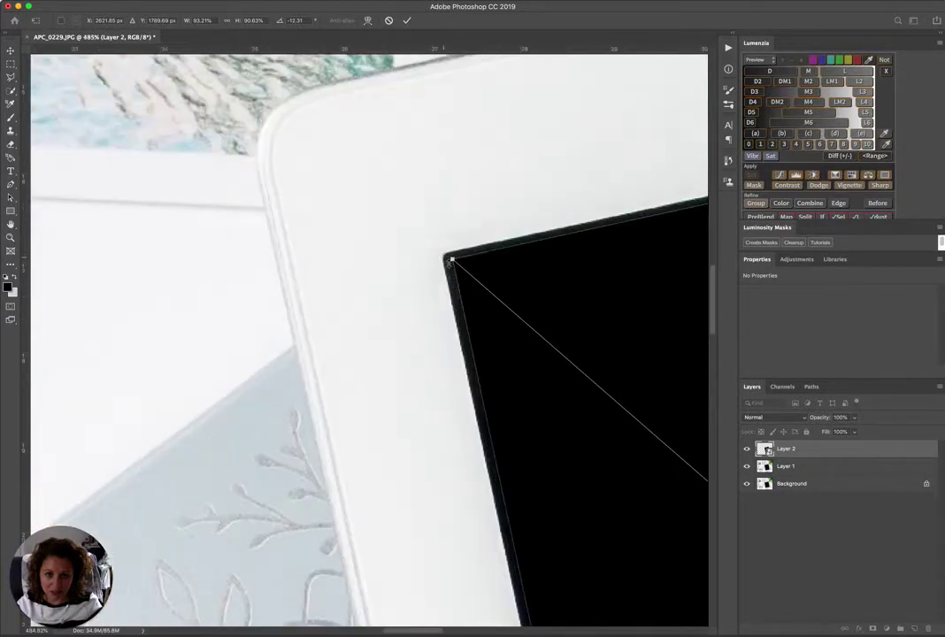
drag(453, 262, 448, 262)
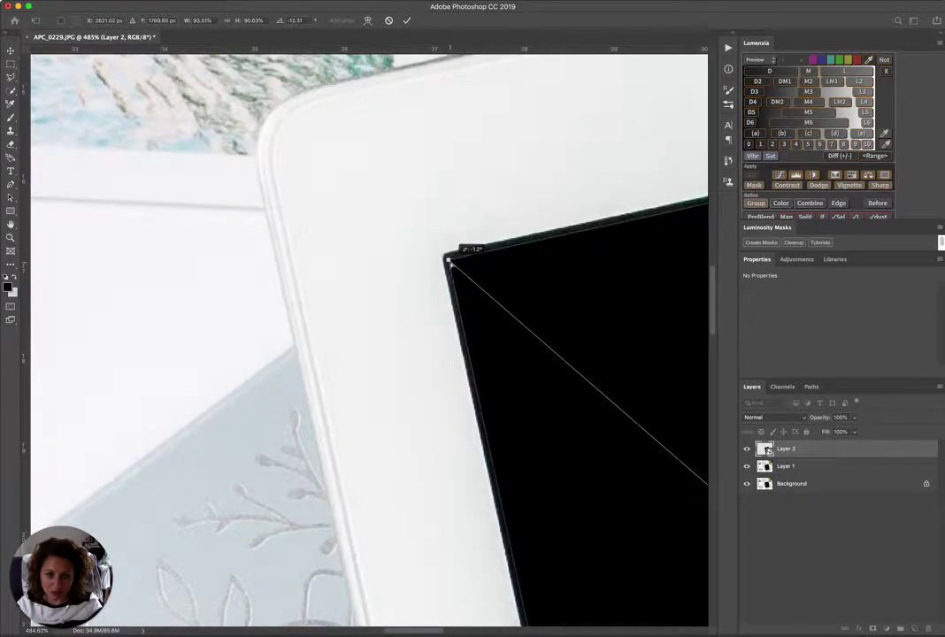
scroll(448, 302, down, 5)
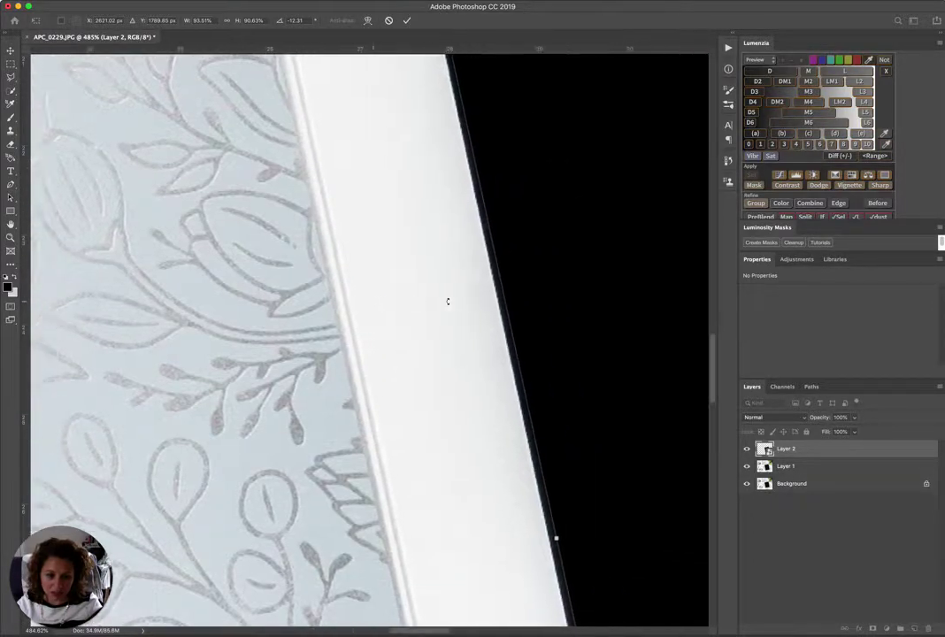
scroll(448, 302, down, 5)
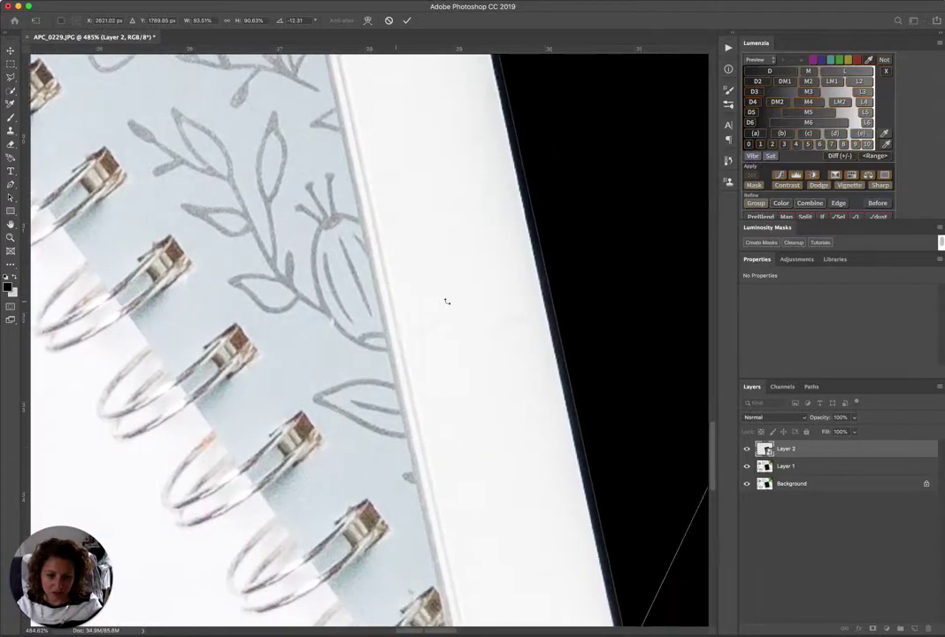
scroll(447, 302, down, 3)
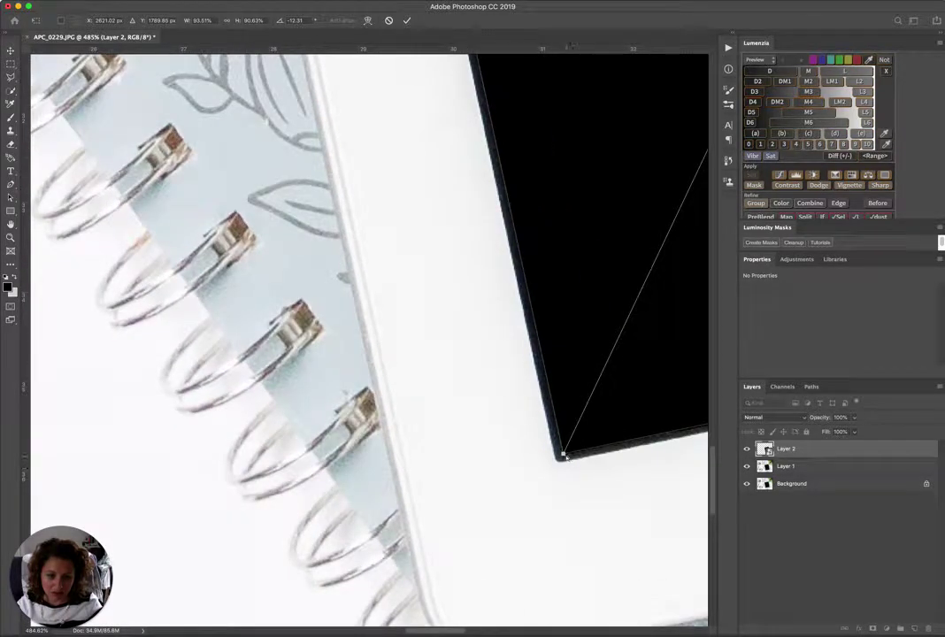
drag(563, 455, 559, 449)
Refine the bottom-right and bottom-left corners, then commit the distortion.
key(super+0)
scroll(368, 445, down, 2)
scroll(697, 390, up, 5)
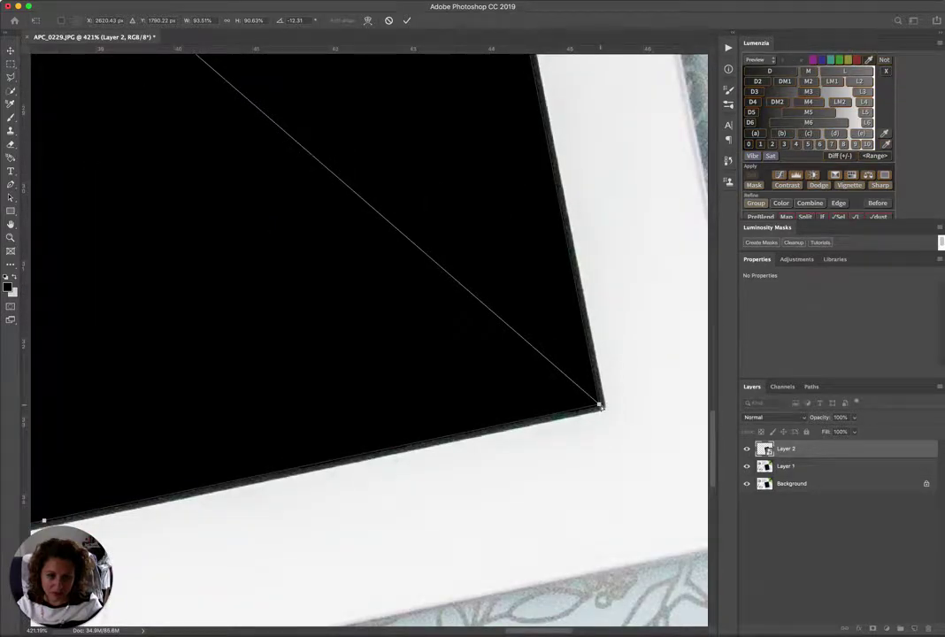
drag(600, 407, 600, 408)
scroll(601, 407, down, 3)
scroll(66, 504, up, 4)
drag(86, 511, 91, 506)
scroll(90, 507, down, 4)
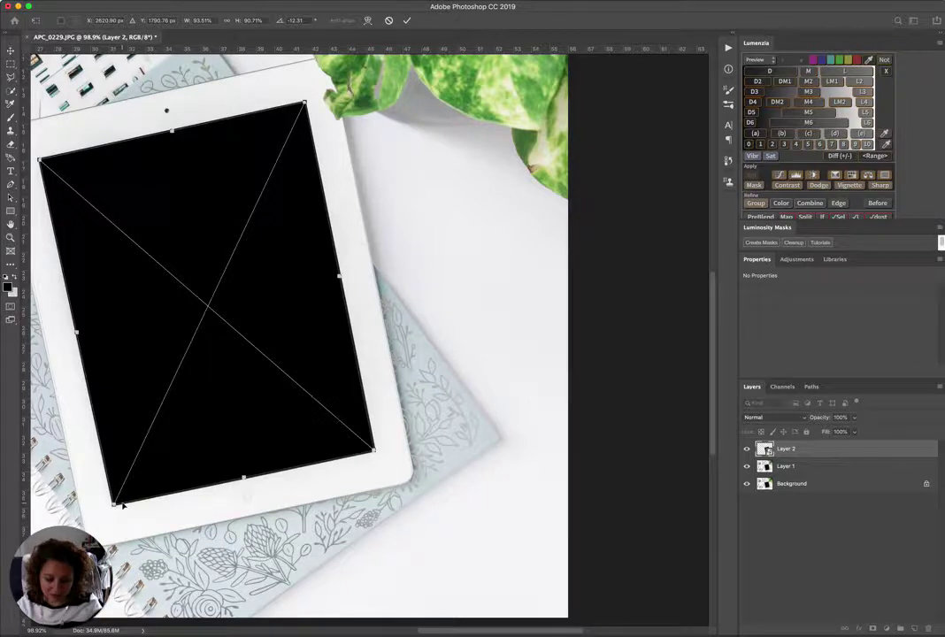
key(Return)
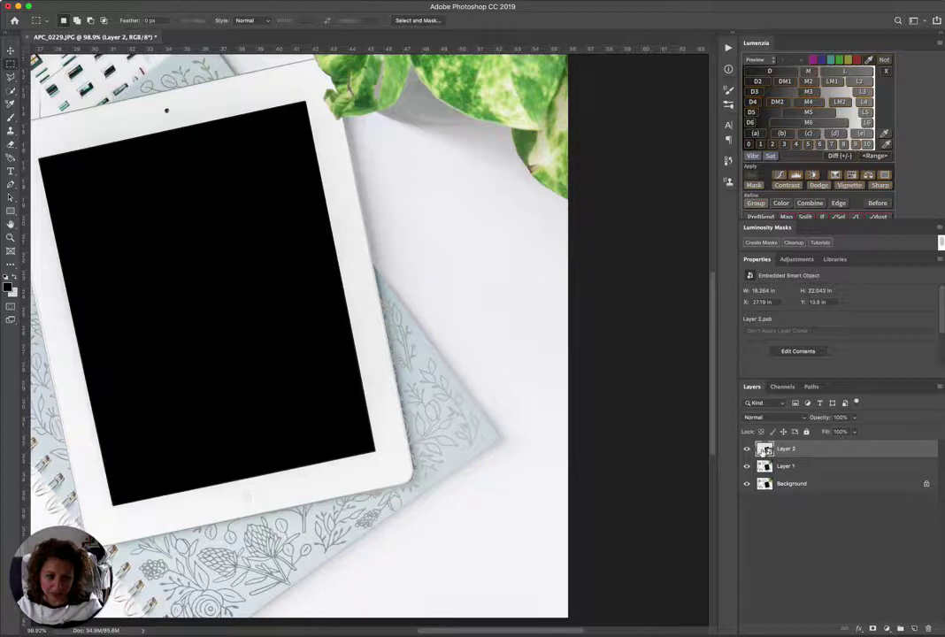
Open the Layer 2 smart object and place the website screenshot onto its canvas.
double_click(763, 451)
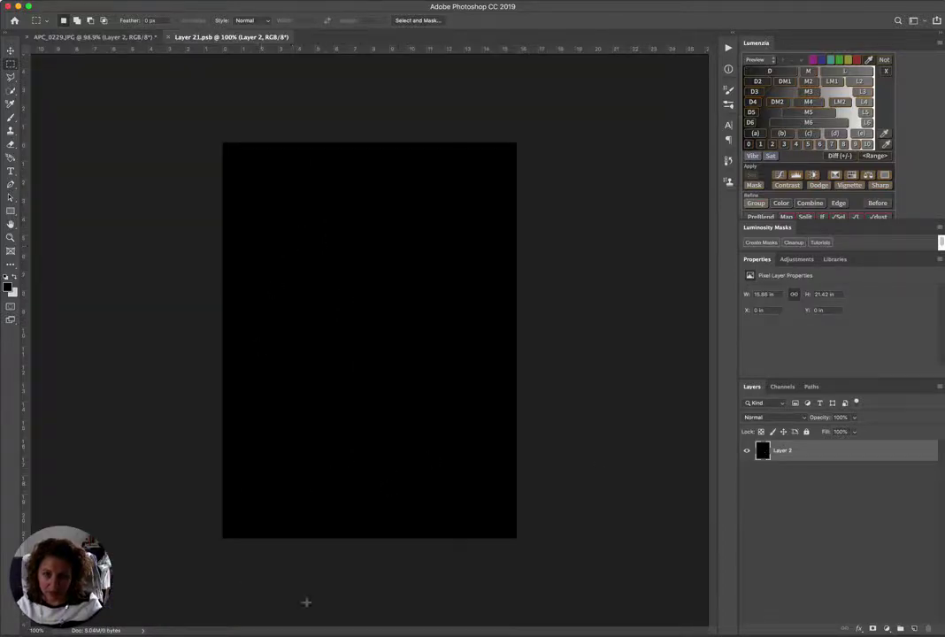
key(super+o)
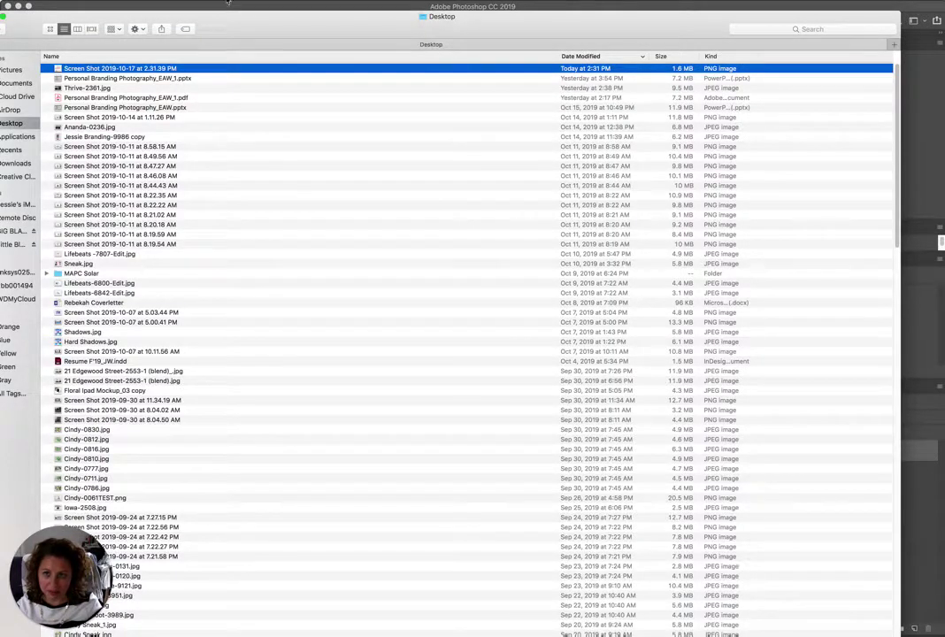
key(Return)
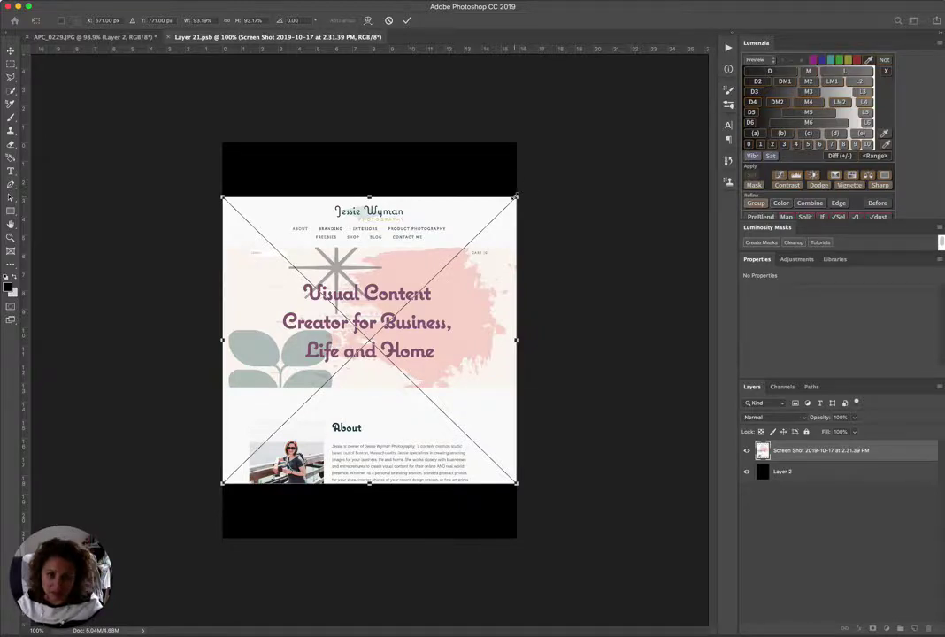
Scale the placed screenshot up toward both corners, shift it slightly right, and apply.
drag(517, 198, 572, 143)
drag(219, 486, 165, 560)
drag(369, 467, 374, 466)
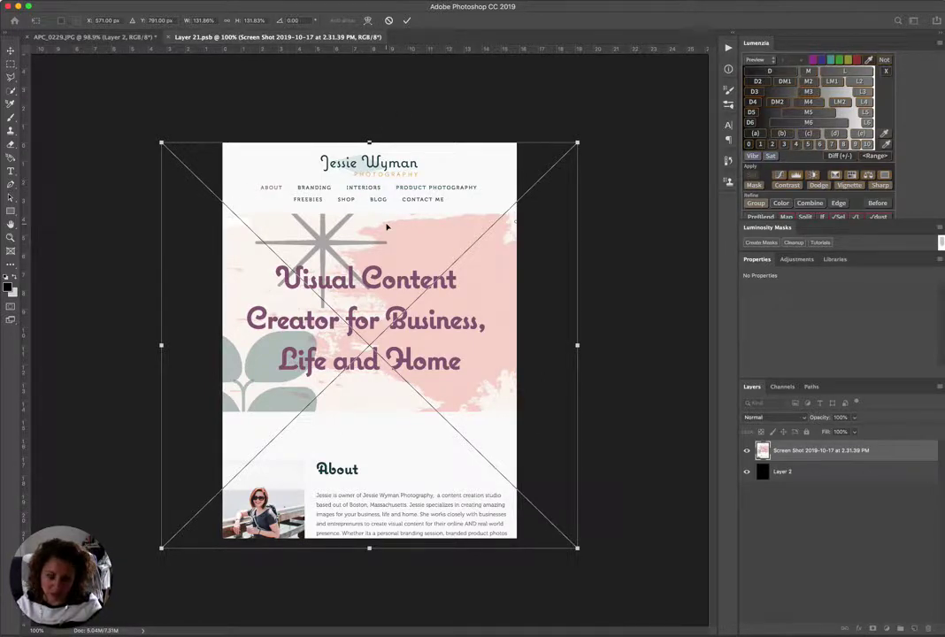
key(Return)
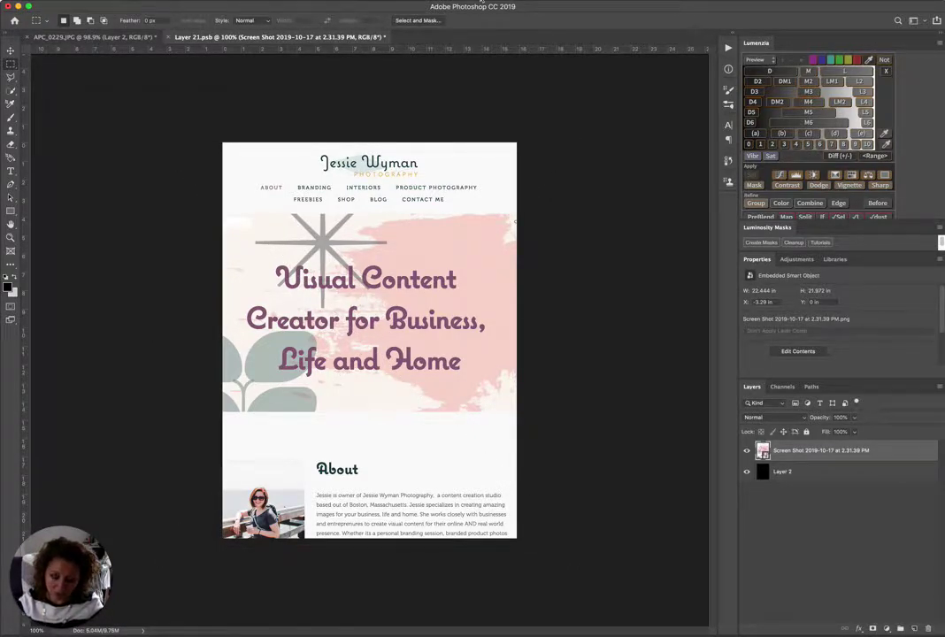
Re-transform the screenshot, enlarging it to fully cover the black canvas, and commit.
key(super+t)
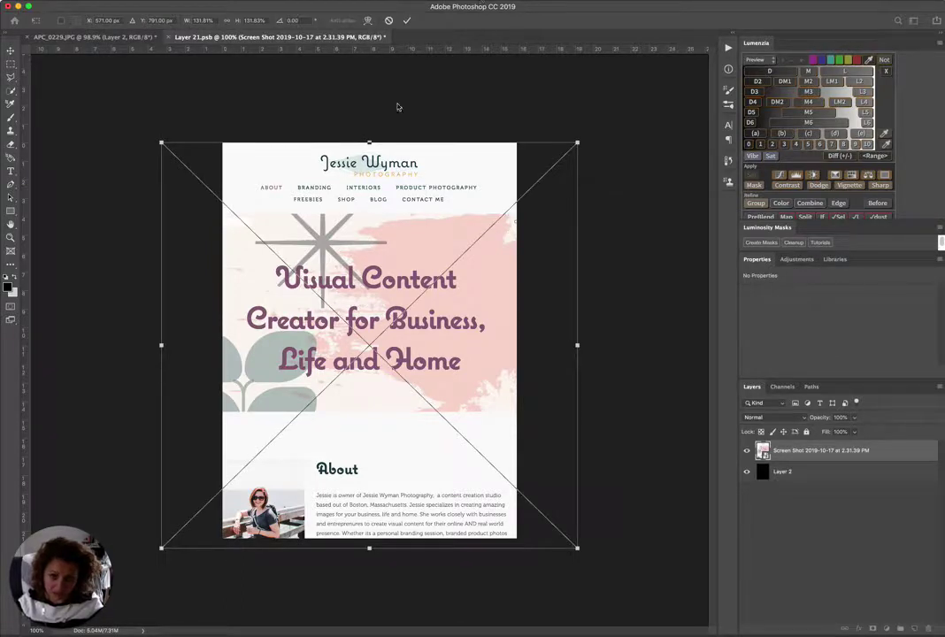
drag(369, 144, 379, 187)
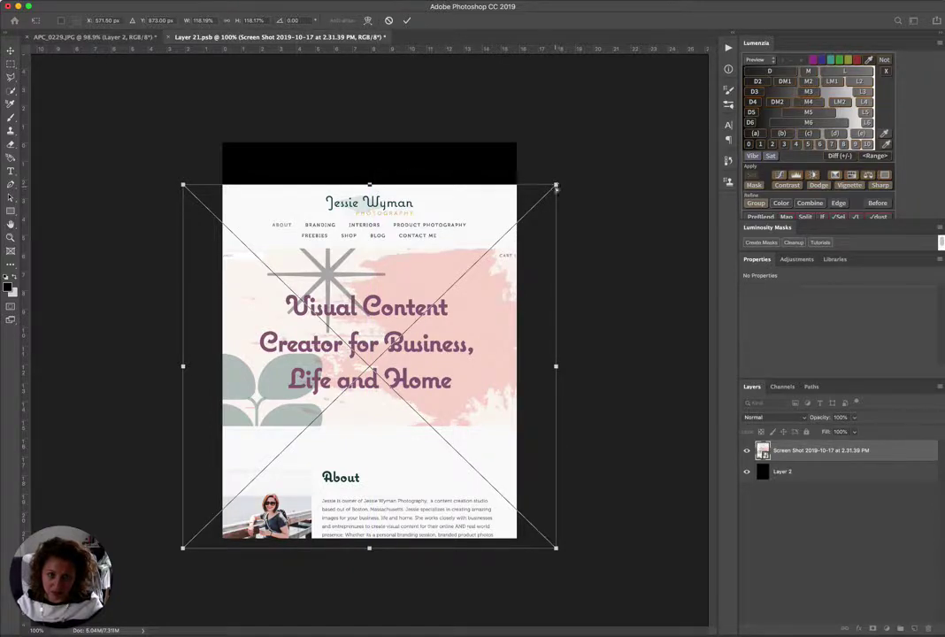
mouse_move(559, 185)
mouse_down()
mouse_move(585, 168)
mouse_move(557, 178)
mouse_move(566, 174)
mouse_up()
key(super+z)
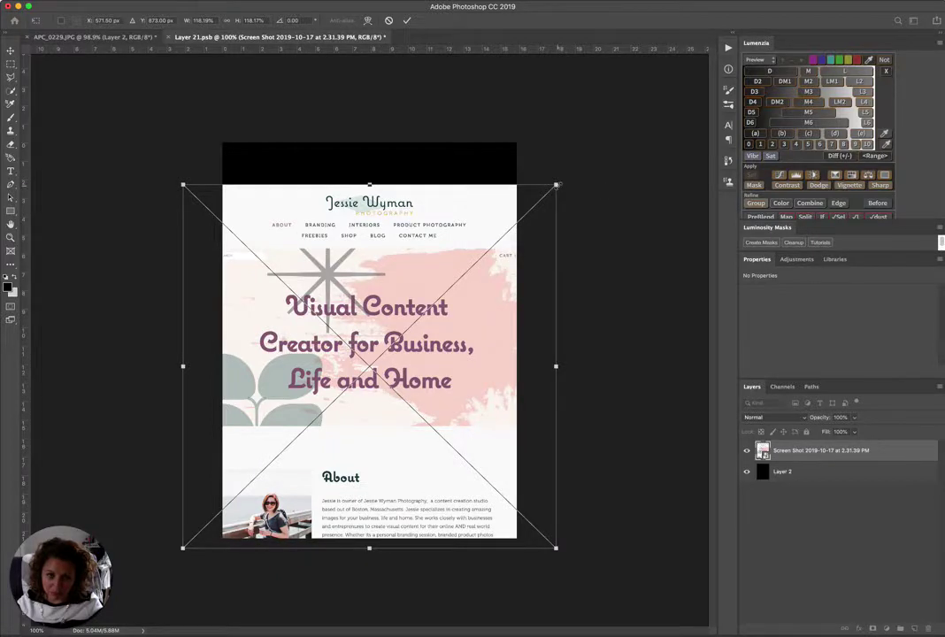
drag(556, 185, 617, 152)
drag(423, 263, 448, 275)
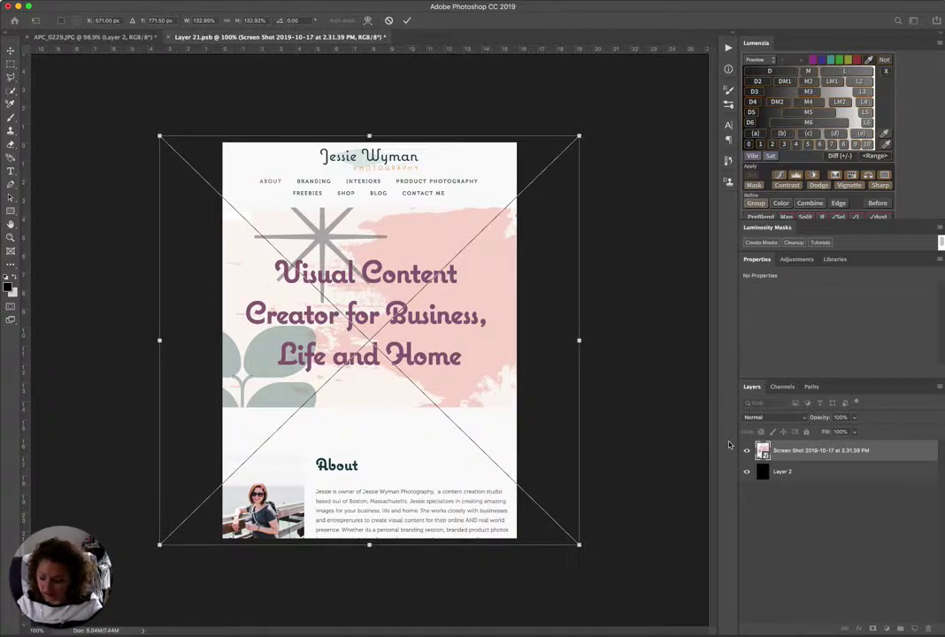
key(Return)
Close the Layer 21.psb document, saving its changes into the mockup, and fit the image in view.
click(167, 38)
click(474, 216)
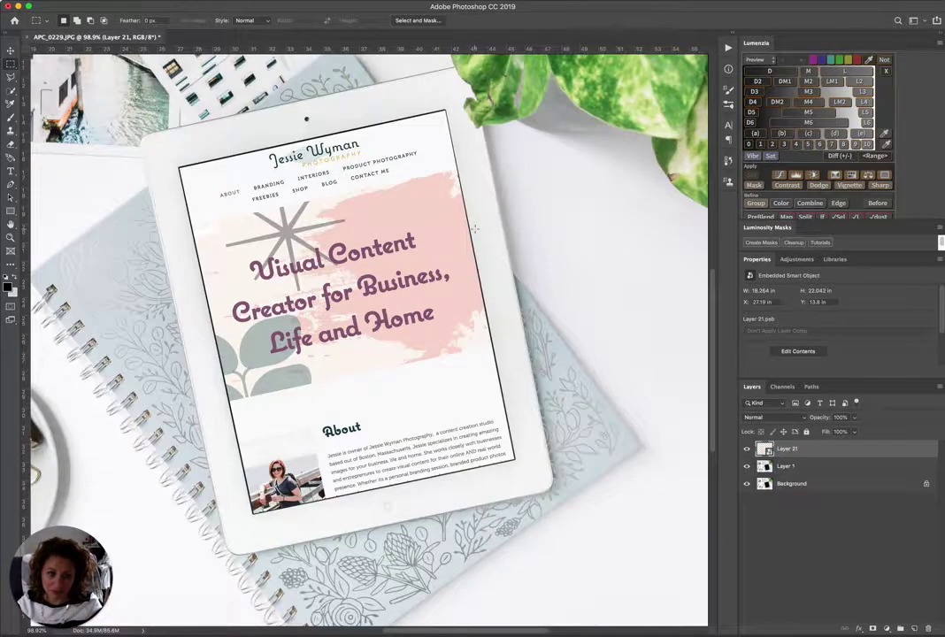
key(super+0)
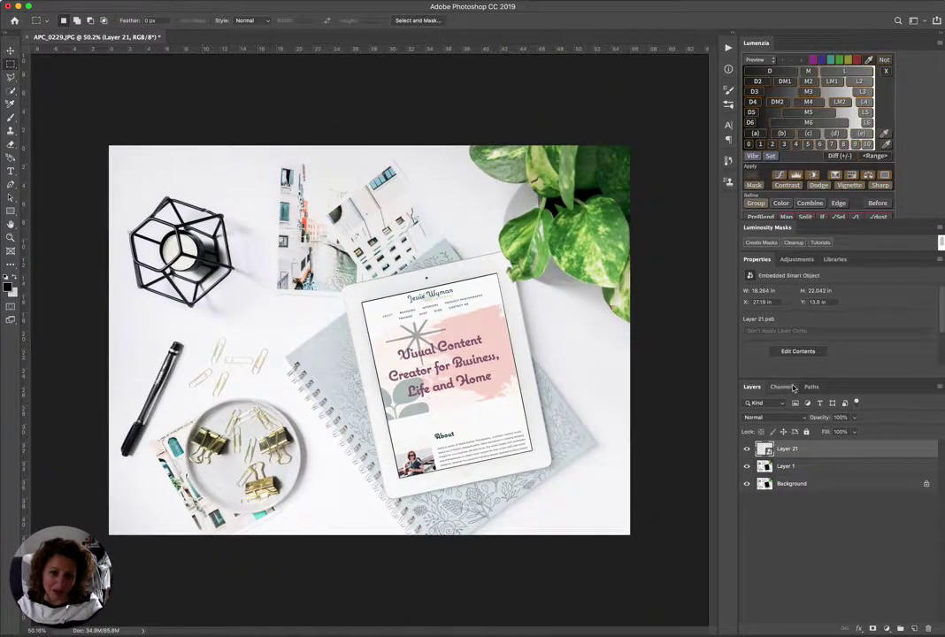
Set the Layer 21 screen smart object's opacity to 95%.
click(854, 418)
drag(855, 432, 853, 432)
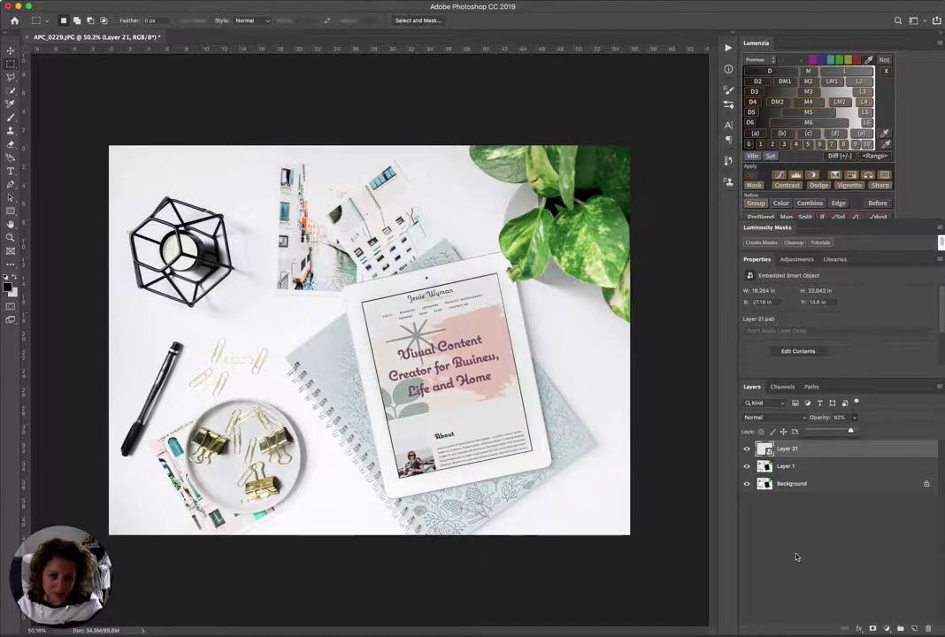
mouse_move(851, 431)
mouse_down()
mouse_move(864, 436)
mouse_move(852, 434)
mouse_up()
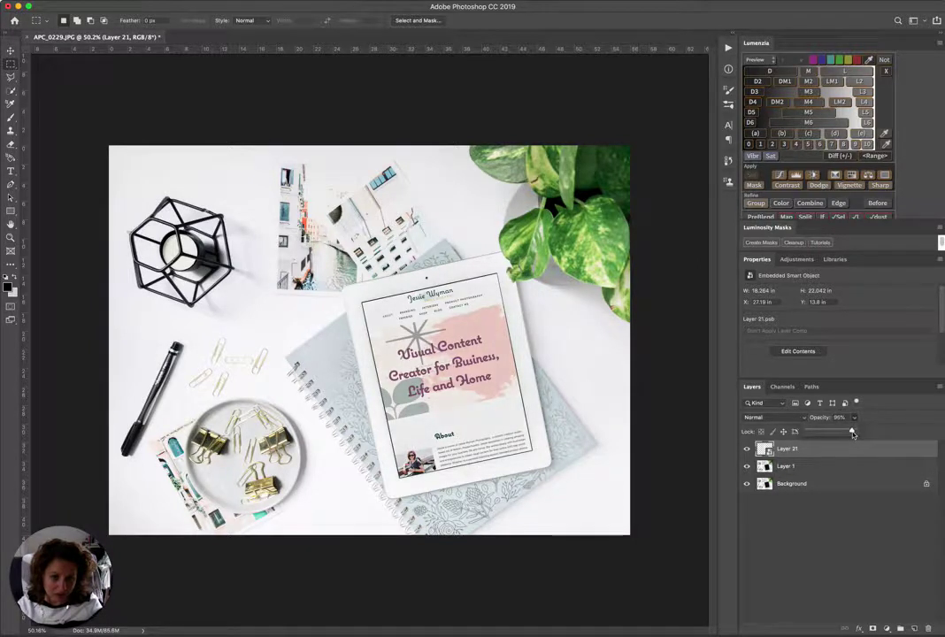
scroll(562, 535, down, 2)
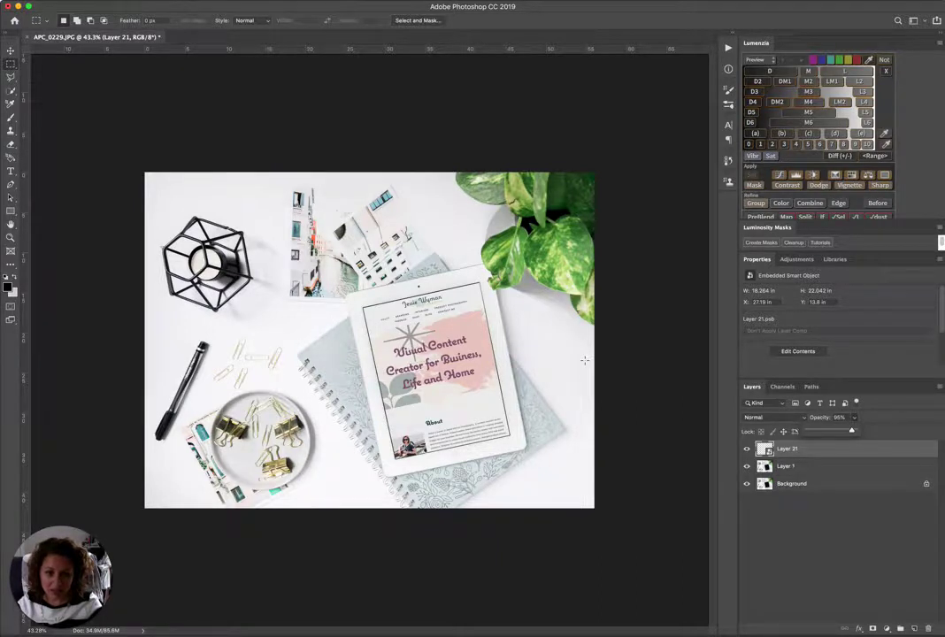
Flatten the mockup into a single Background layer.
click(825, 513)
right_click(818, 486)
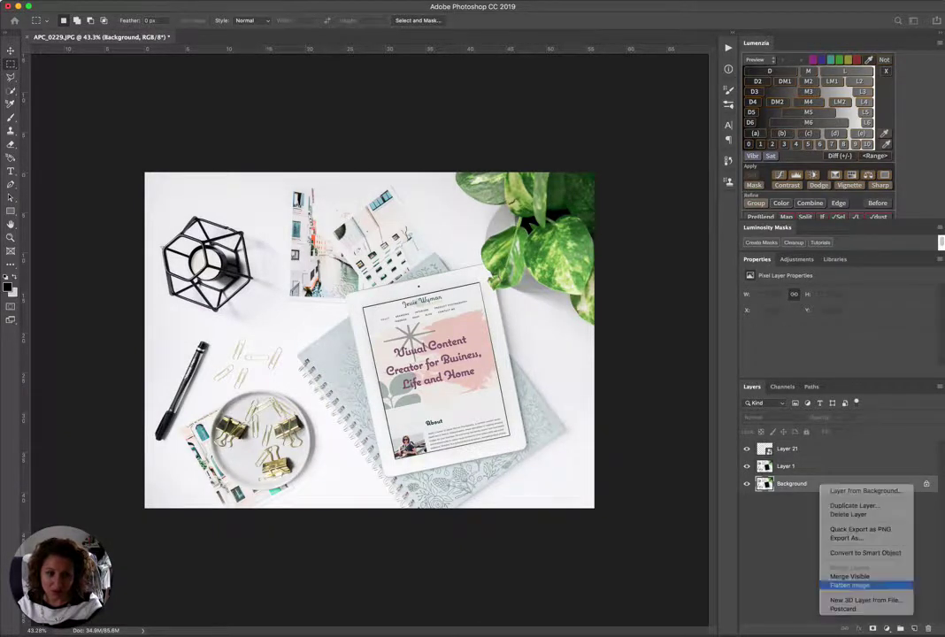
click(859, 585)
Preview a 100%-quality JPG in Export As, then cancel without saving.
mouse_move(2, 126)
click(29, 135)
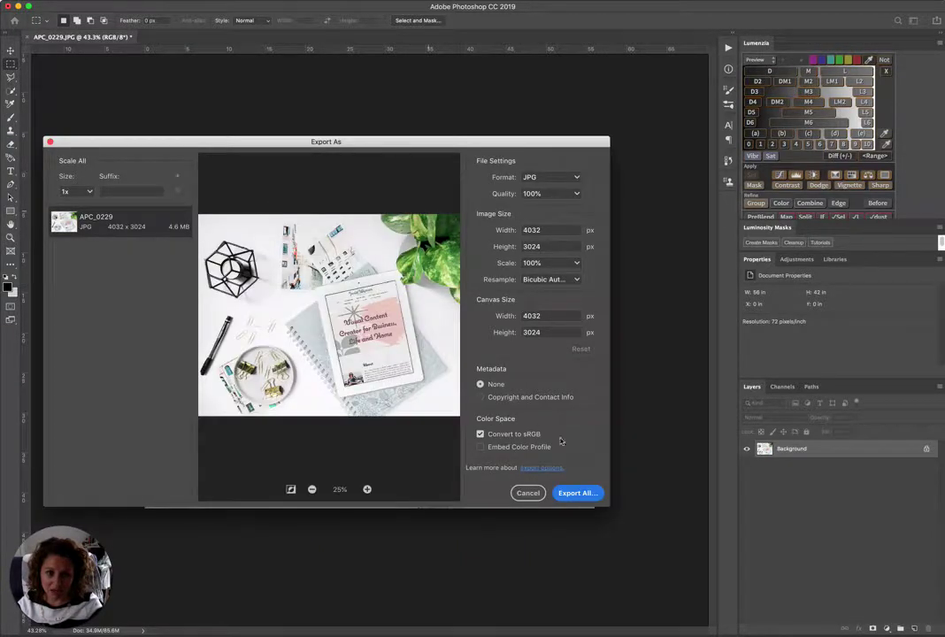
click(587, 493)
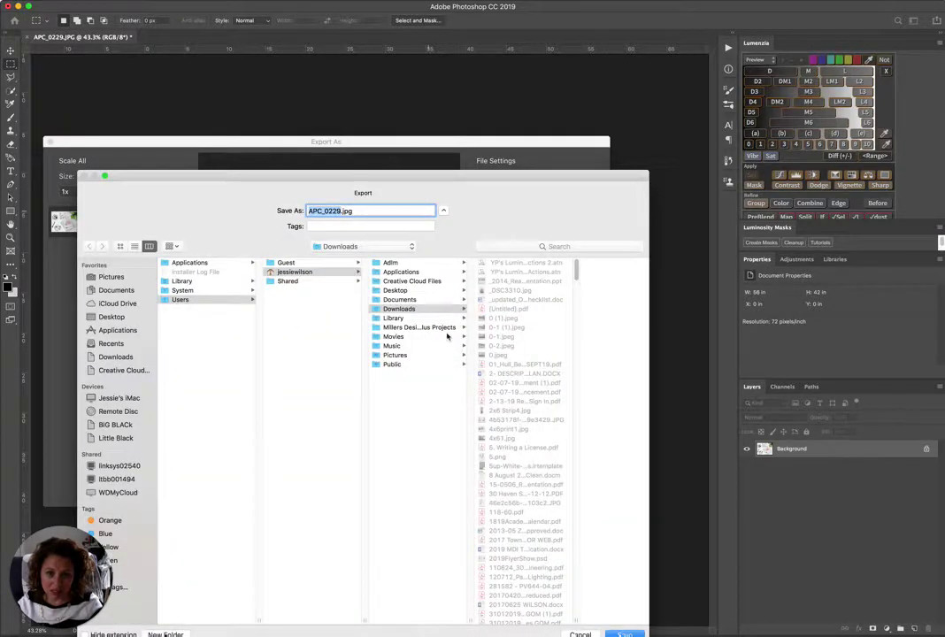
click(580, 634)
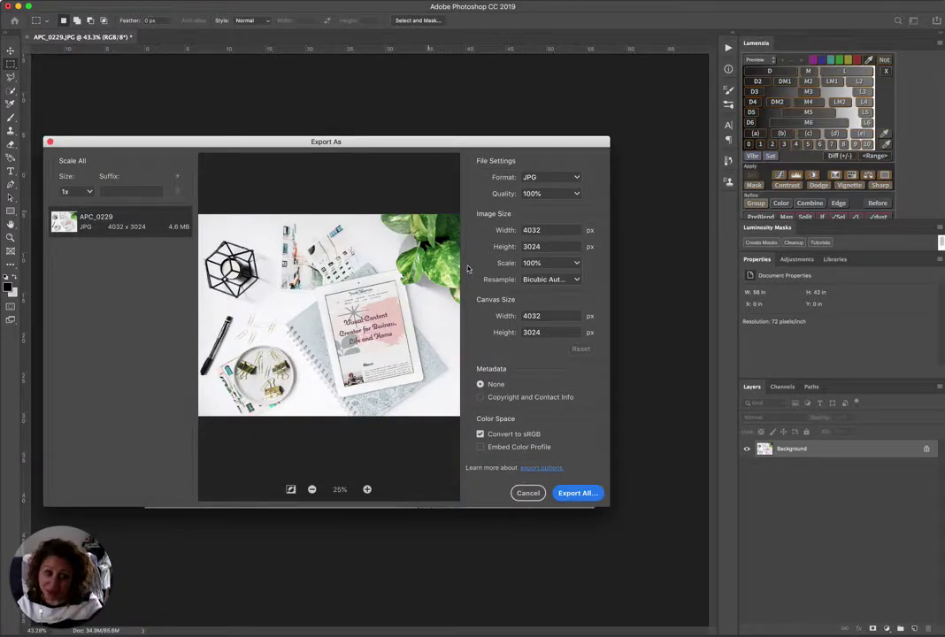
click(533, 498)
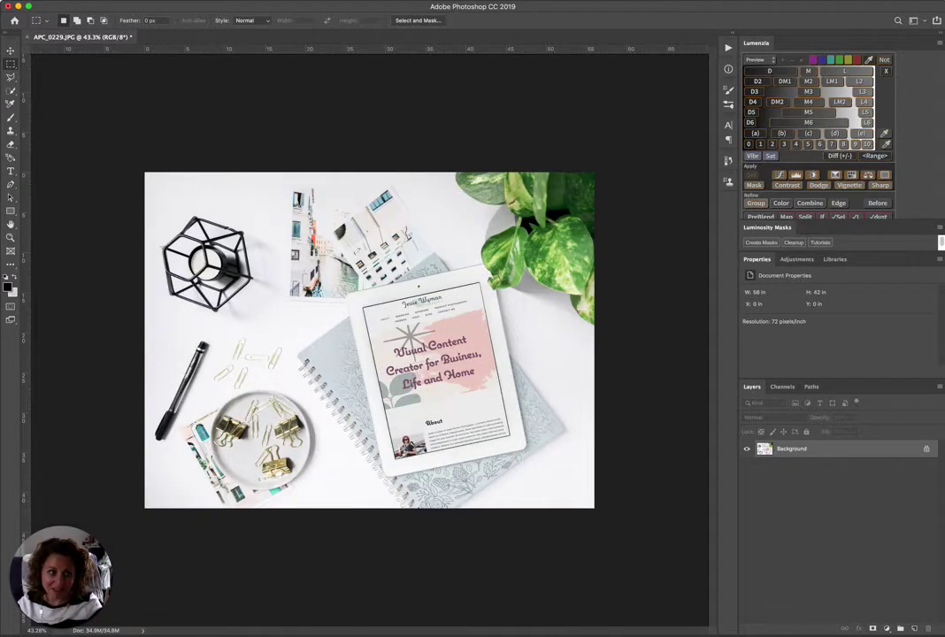